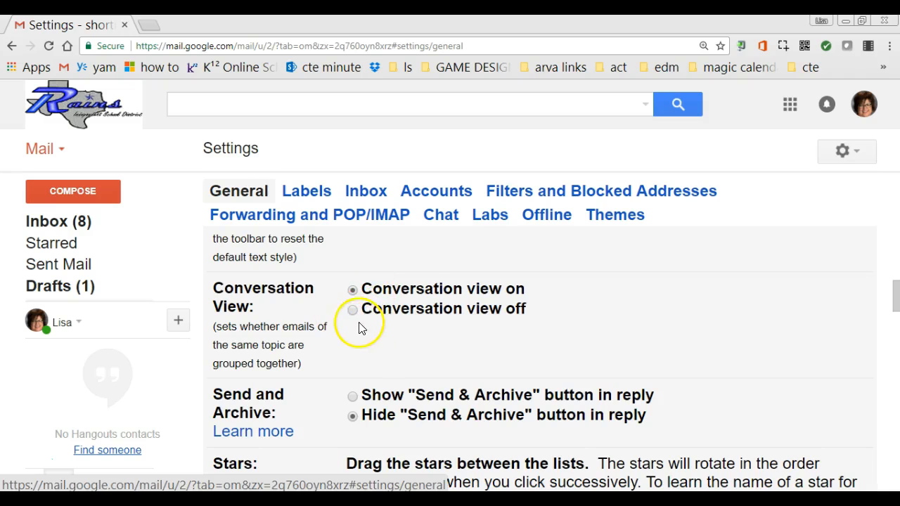
Step: Review the Conversation View, Send and Archive, Stars and Desktop Notifications settings, and select Mail notifications off
scroll(389, 341, down, 1)
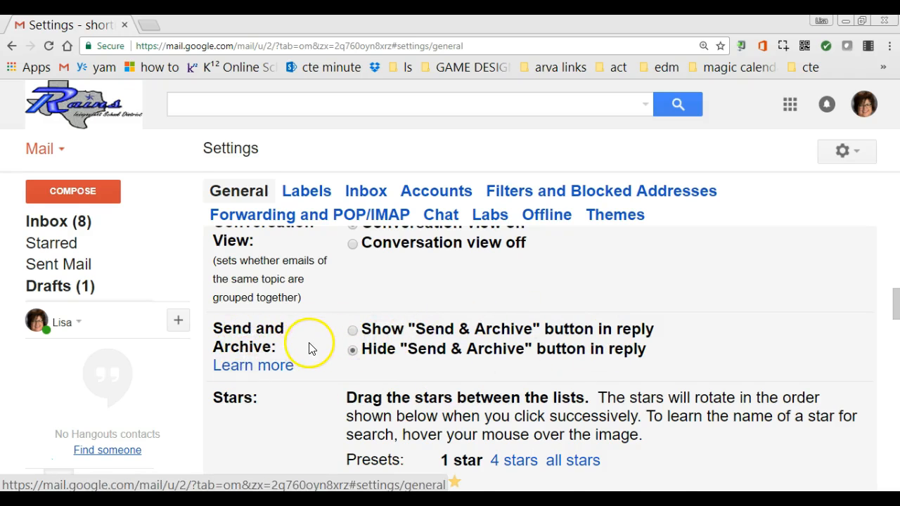
scroll(309, 345, down, 1)
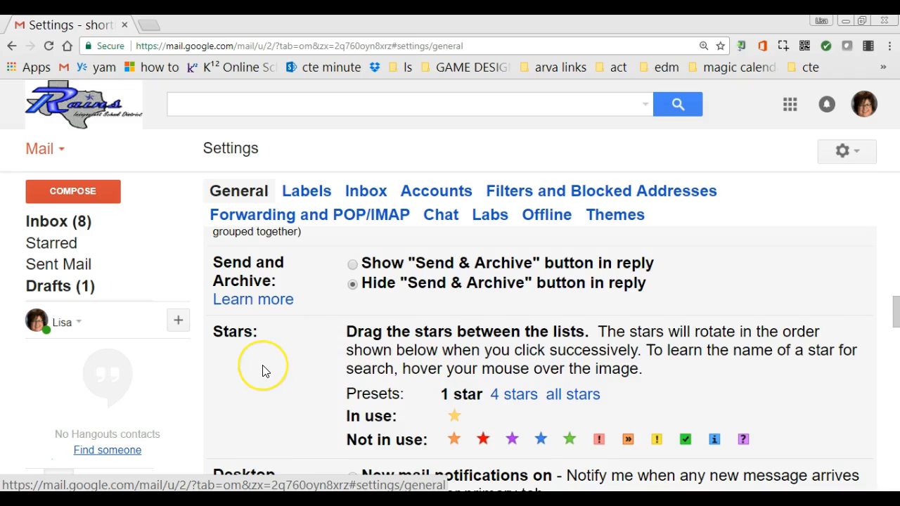
scroll(263, 371, down, 1)
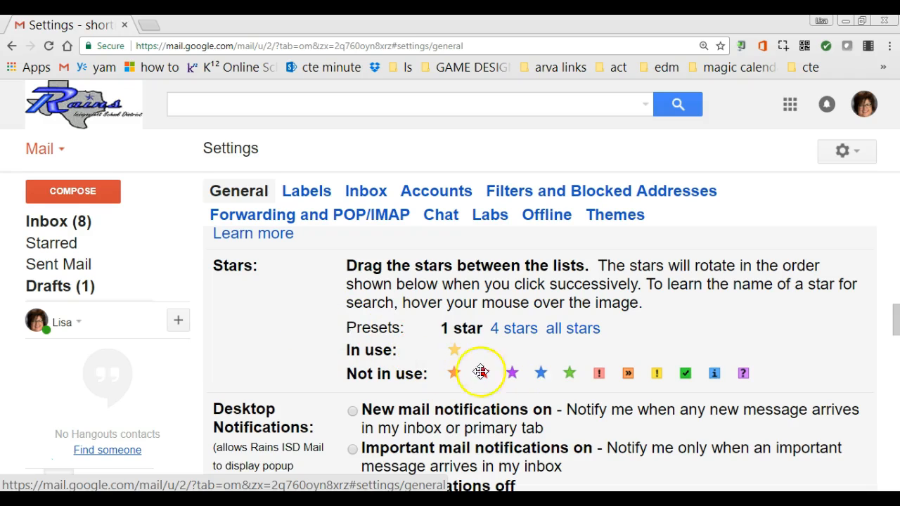
scroll(322, 353, down, 1)
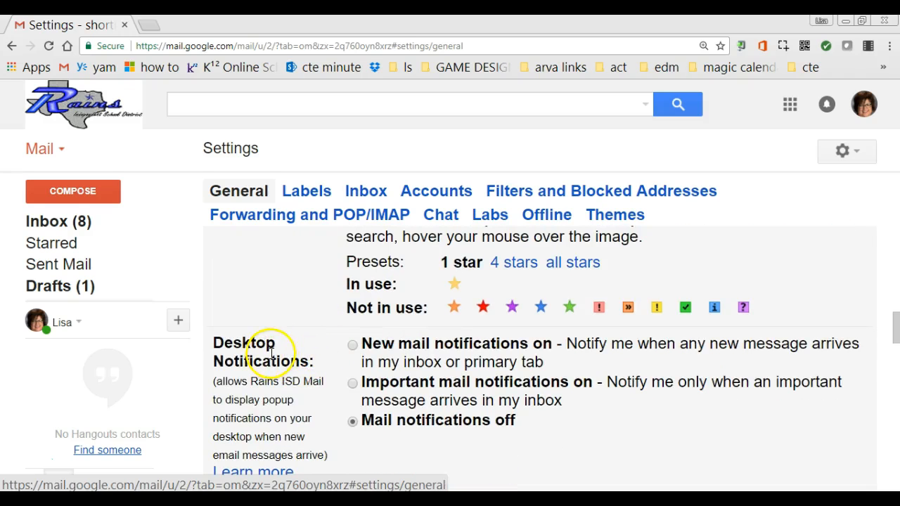
scroll(260, 357, down, 1)
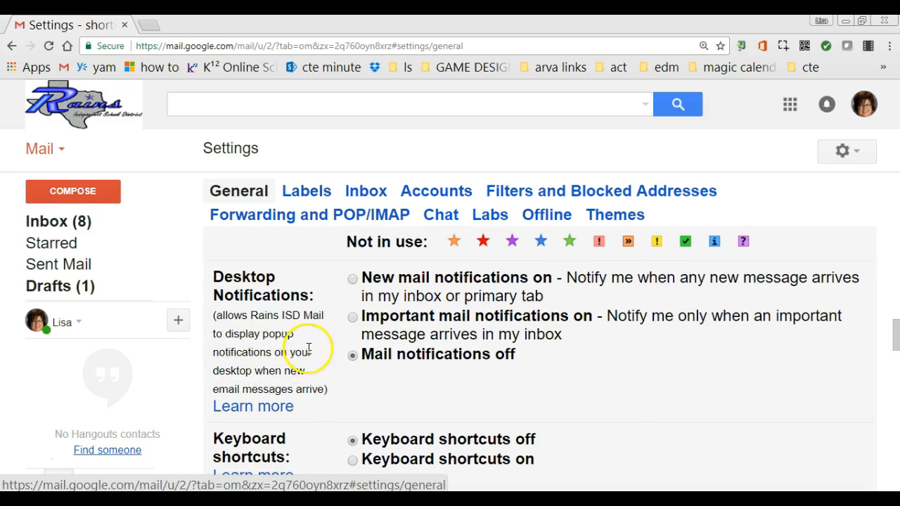
click(355, 363)
Step: Open the Learn more help page for the Keyboard shortcuts setting
scroll(592, 392, down, 1)
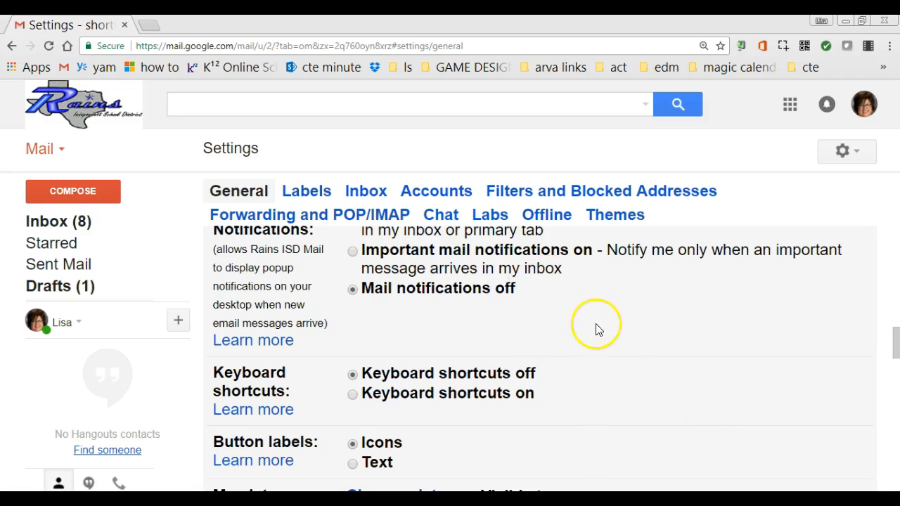
scroll(665, 355, down, 1)
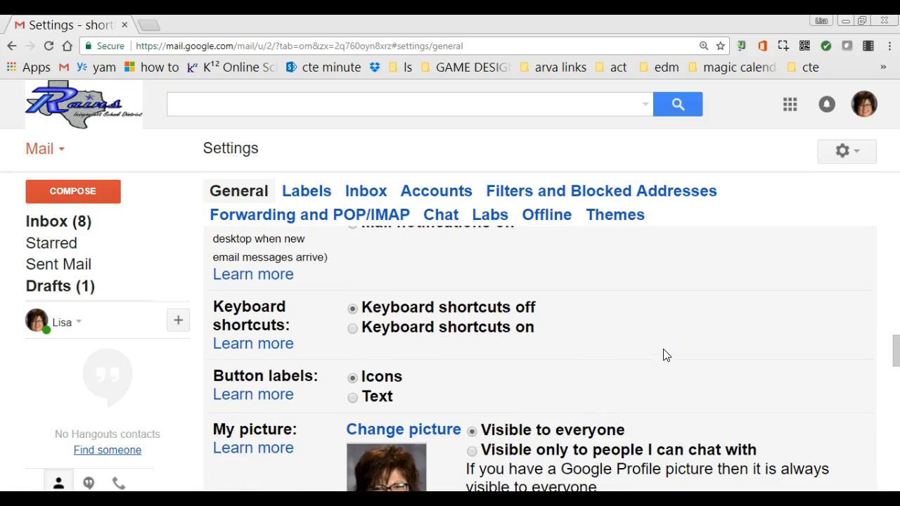
scroll(534, 325, down, 1)
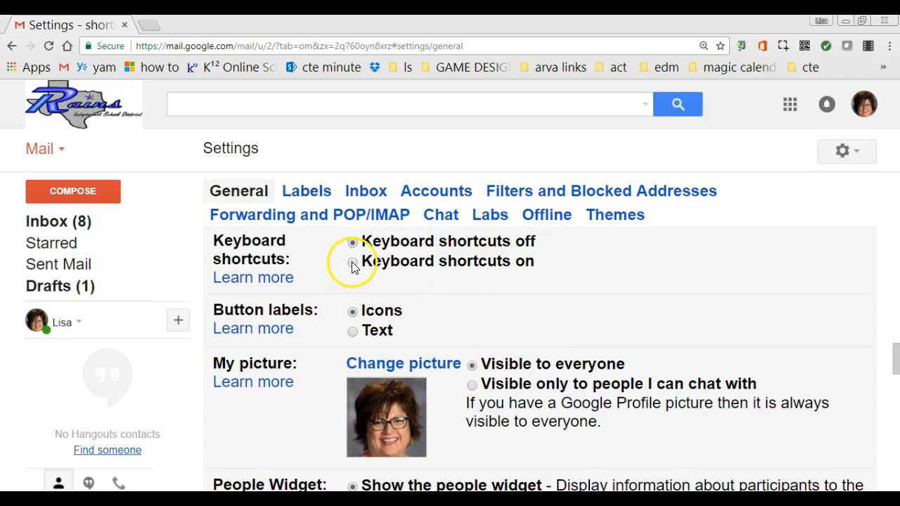
click(258, 281)
Step: Examine the shortcut categories in the help article and expand the Formatting text section to read its list of shortcuts
scroll(323, 288, down, 1)
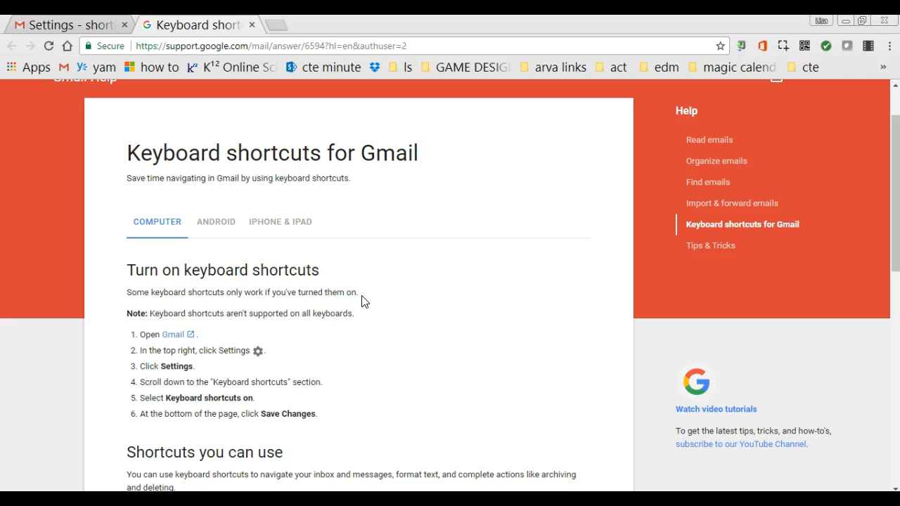
scroll(365, 302, down, 2)
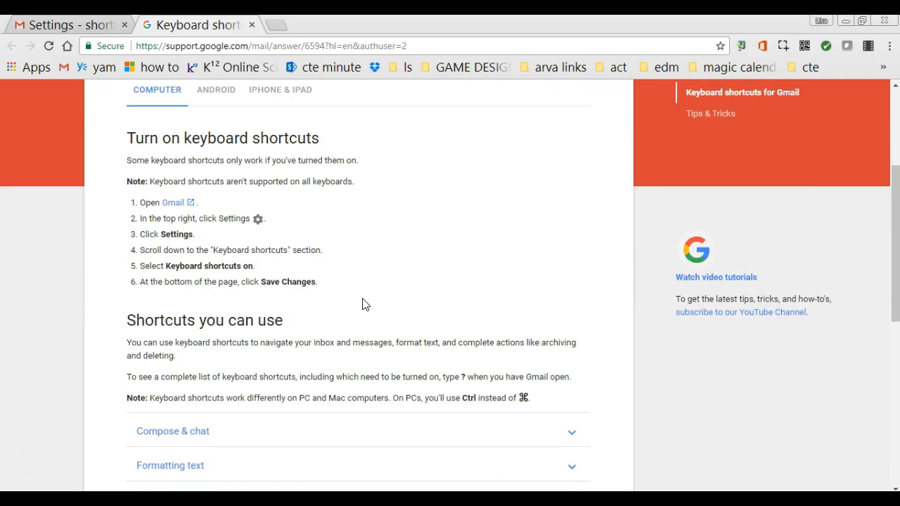
scroll(365, 305, down, 3)
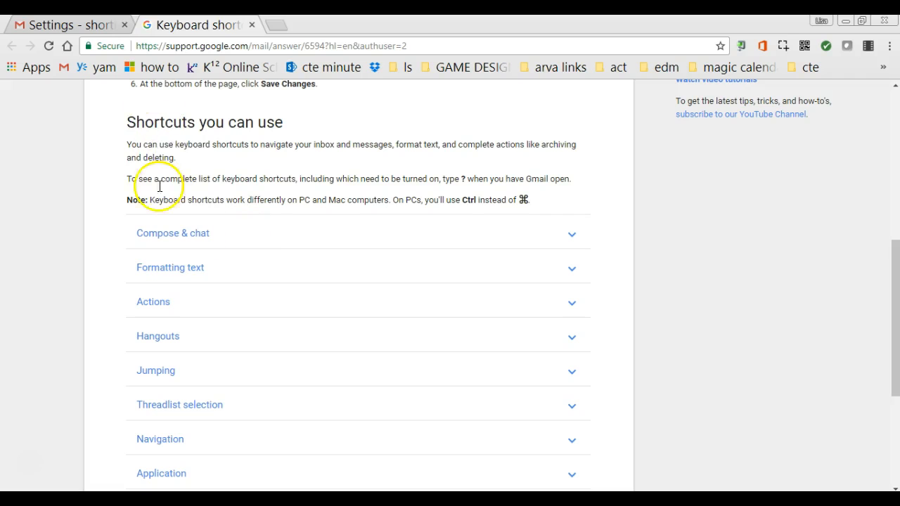
scroll(263, 361, down, 1)
scroll(261, 356, up, 1)
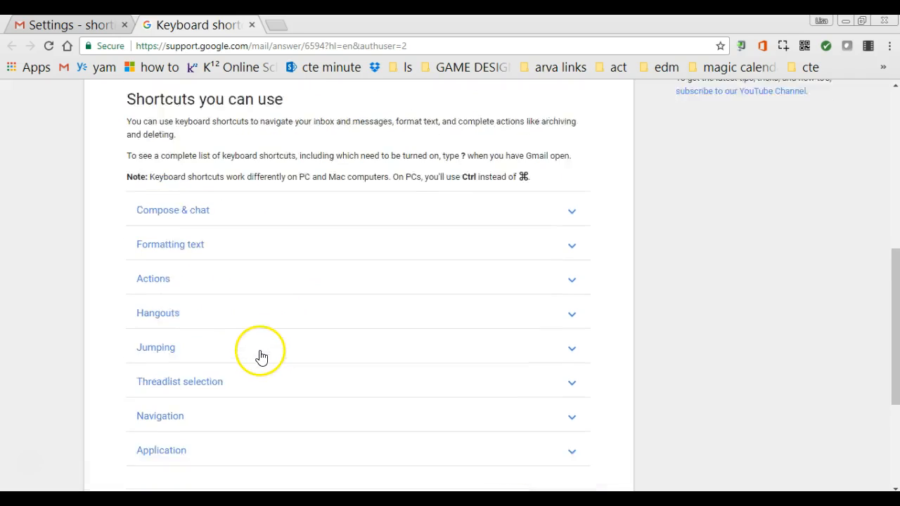
scroll(261, 356, up, 1)
click(182, 274)
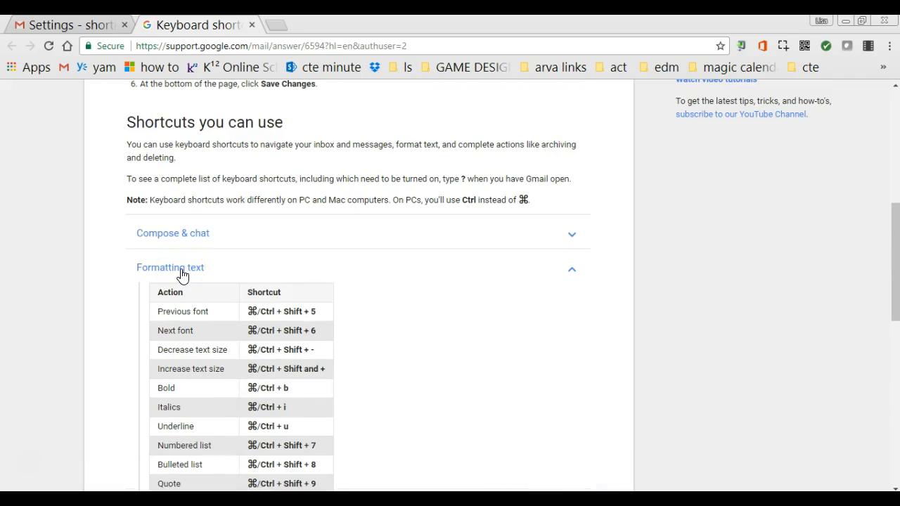
scroll(400, 332, down, 1)
scroll(394, 333, down, 1)
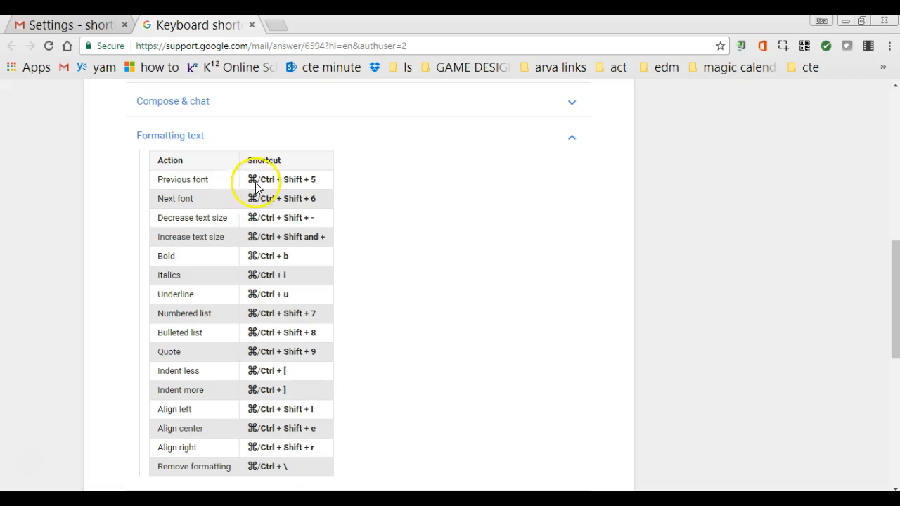
Step: Close the keyboard shortcuts help page and select Keyboard shortcuts off in the mail settings
scroll(386, 317, up, 6)
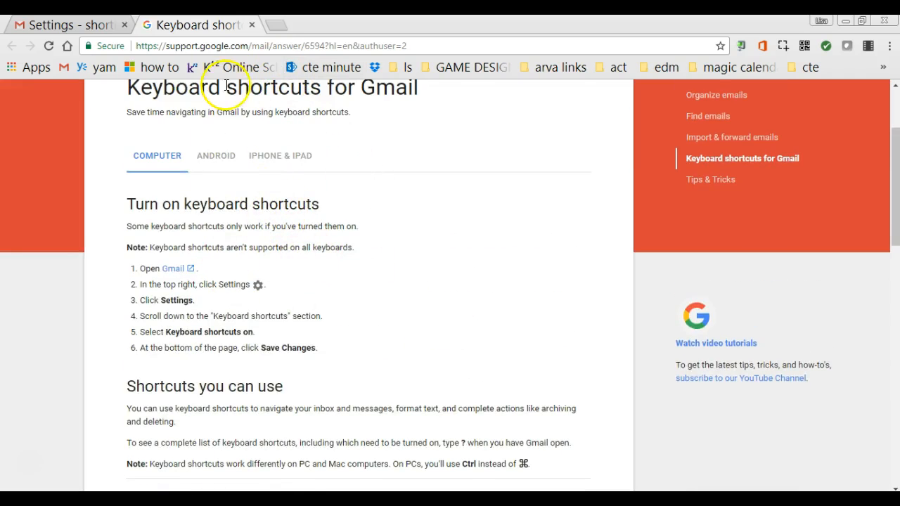
click(252, 25)
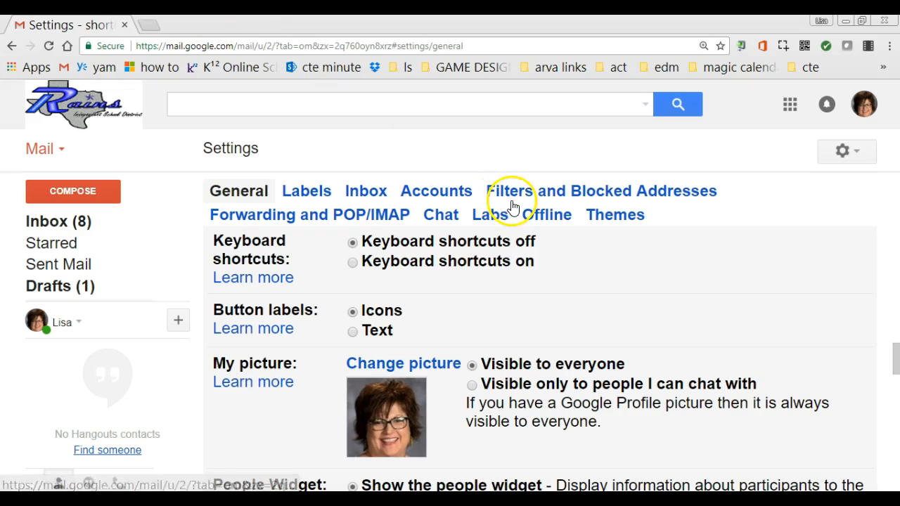
click(353, 243)
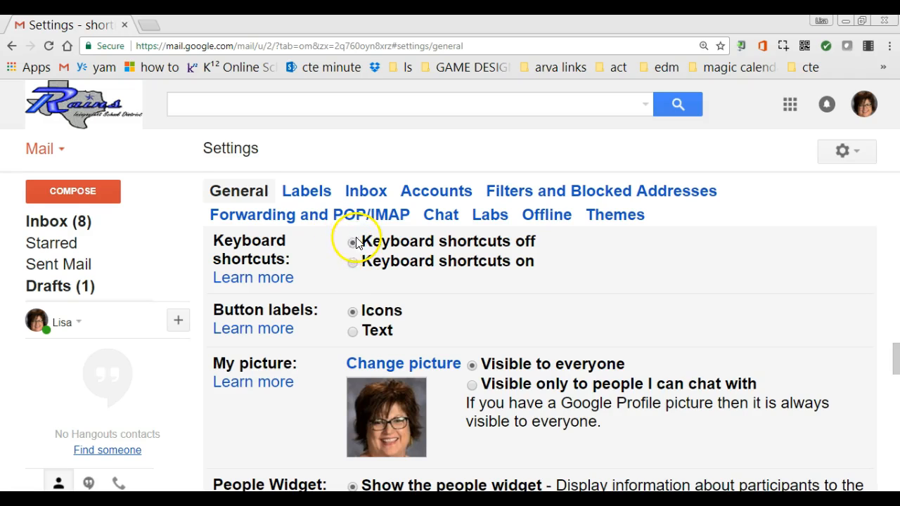
Step: Change the profile picture to the baby photo from the Pictures folder, cropping it around the baby, and apply it
scroll(440, 281, down, 1)
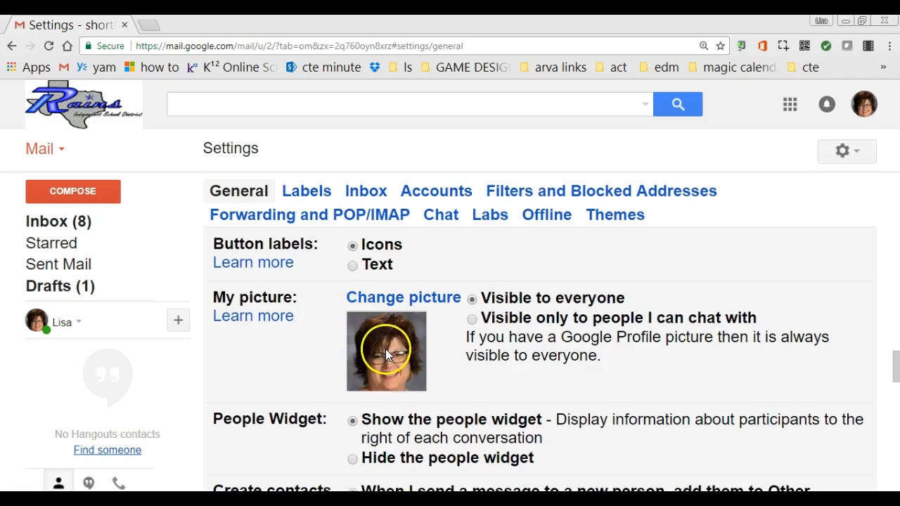
click(412, 303)
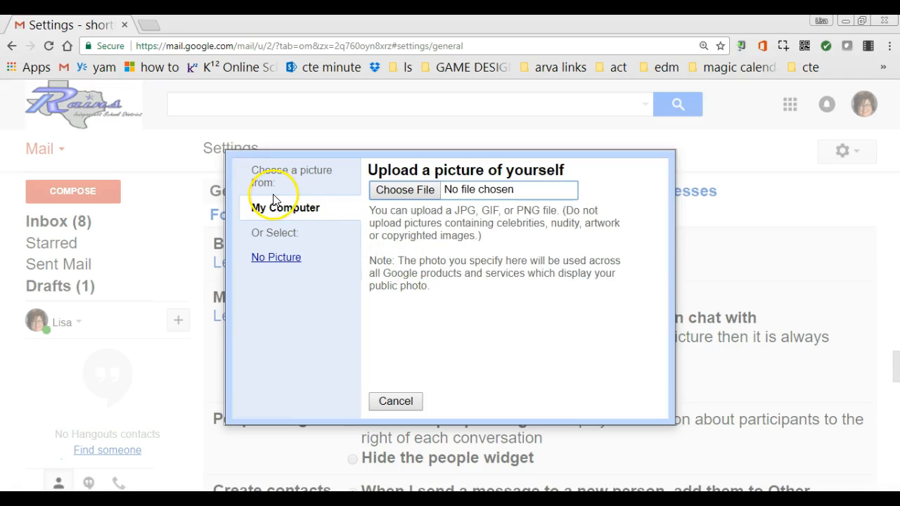
click(412, 191)
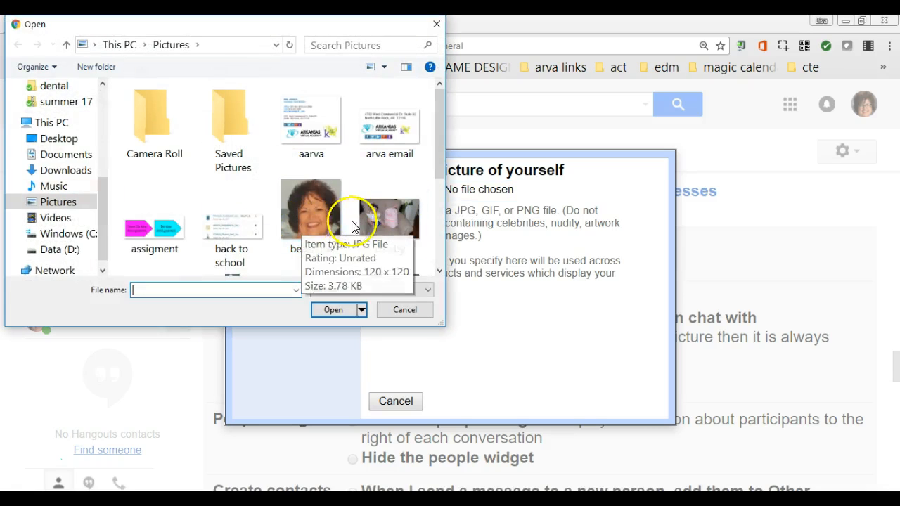
click(380, 222)
double_click(381, 223)
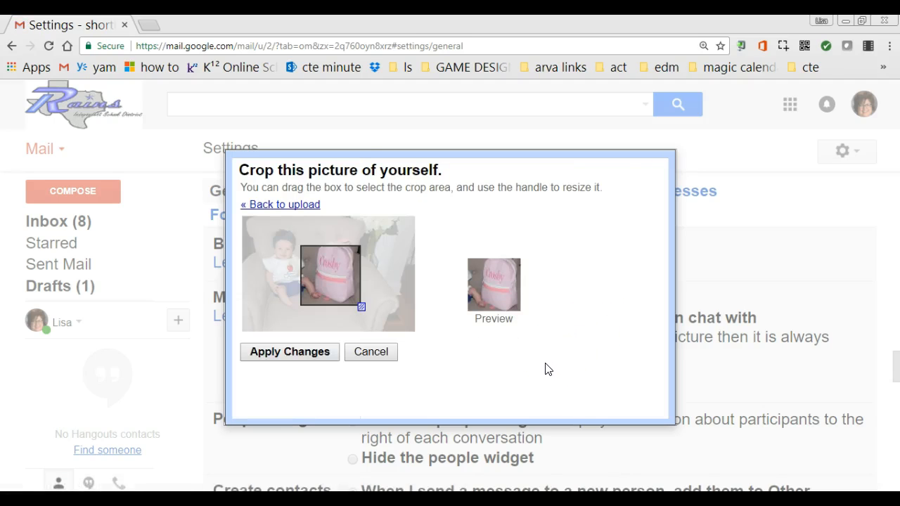
drag(343, 299, 304, 277)
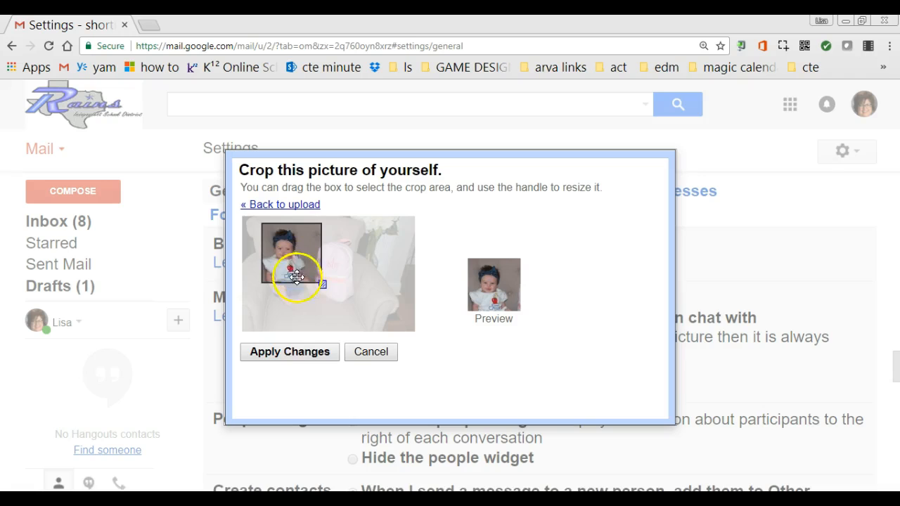
click(320, 355)
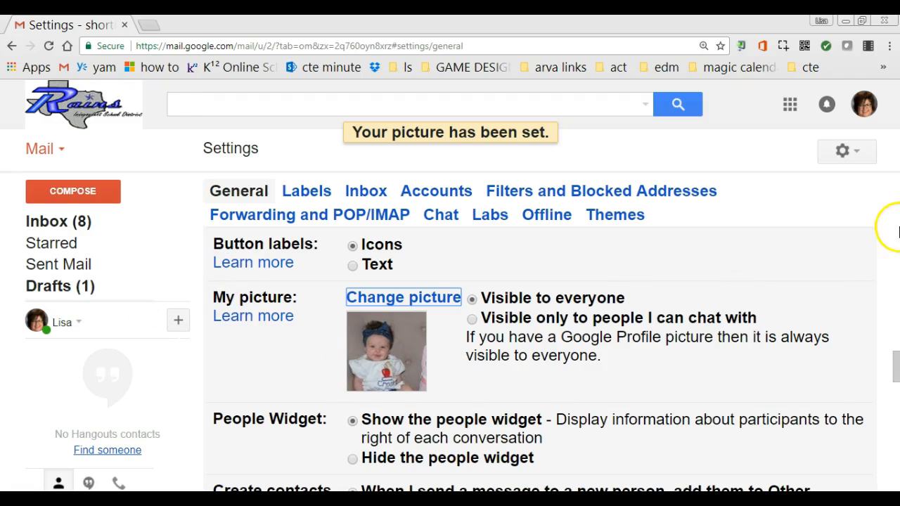
Step: Upload the account owner's portrait from the Pictures folder as the new profile picture
scroll(559, 329, down, 20)
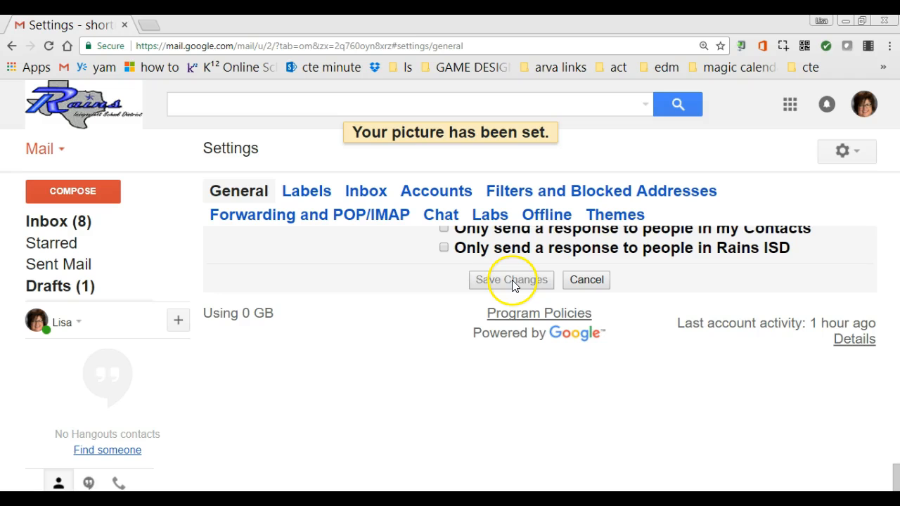
scroll(514, 290, up, 20)
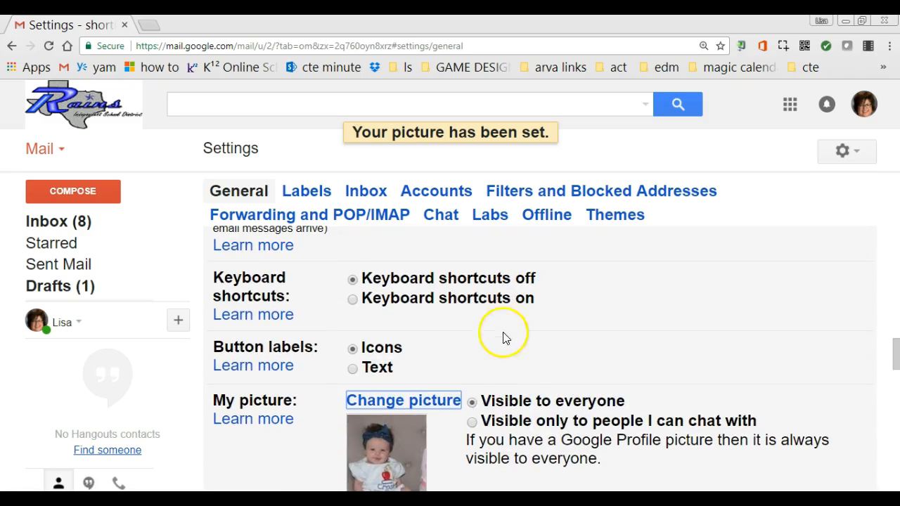
click(437, 402)
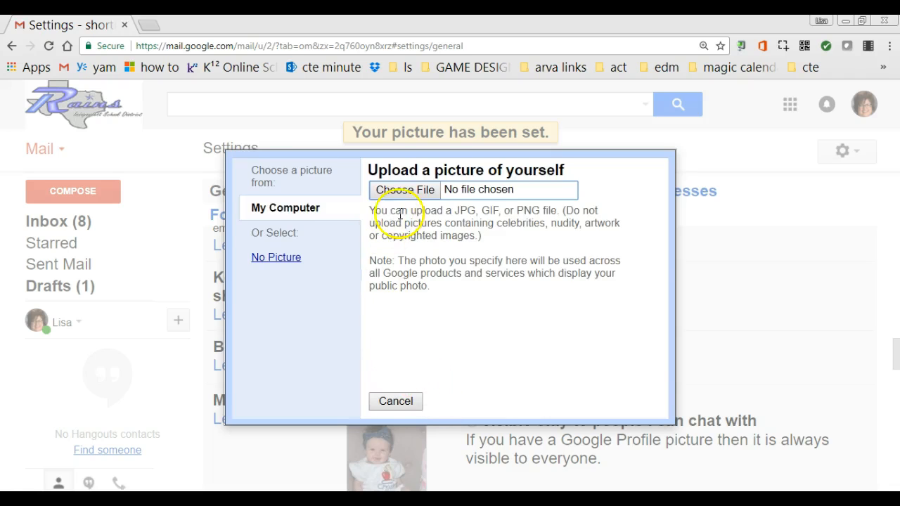
click(405, 190)
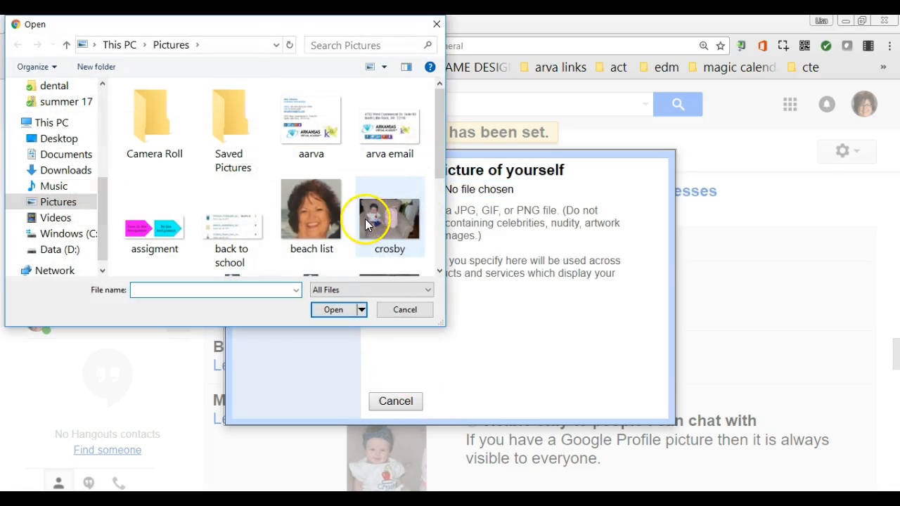
scroll(397, 239, down, 2)
double_click(384, 139)
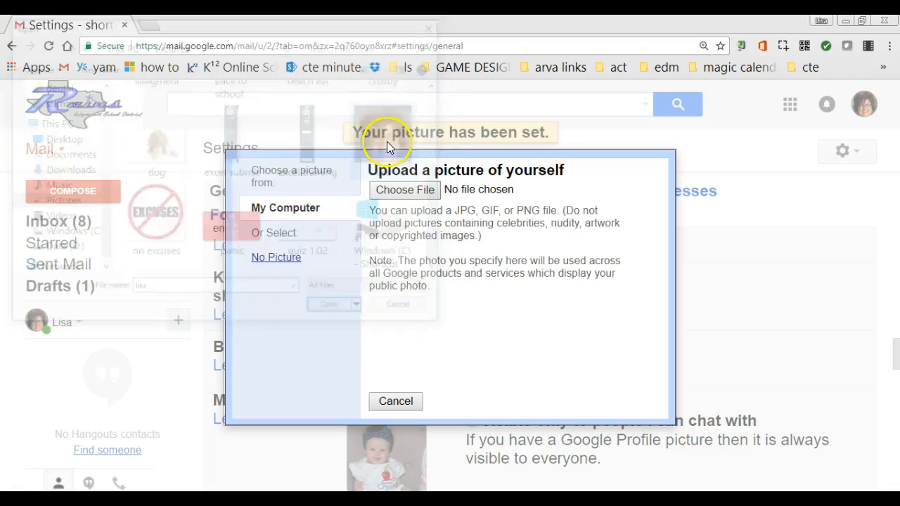
Step: Enlarge and position the crop area around the whole face in the portrait, and apply it as the profile picture
drag(327, 296, 355, 343)
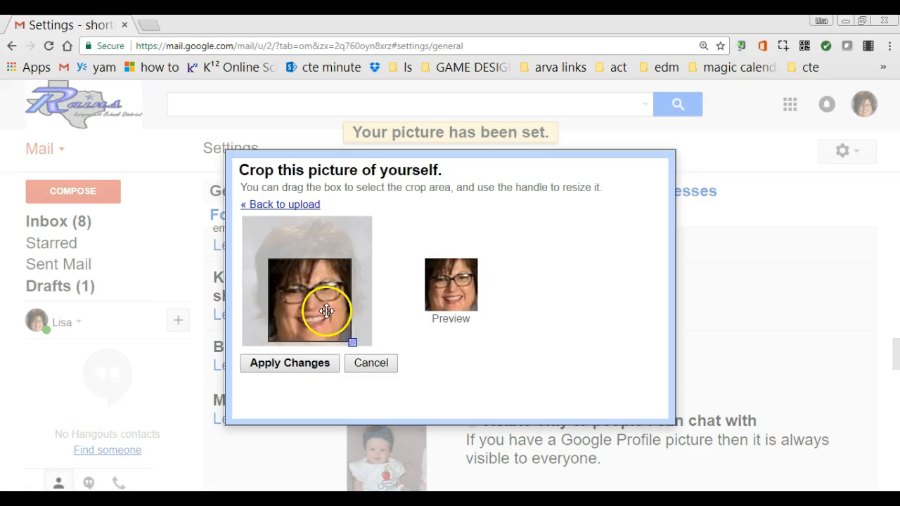
drag(321, 307, 328, 288)
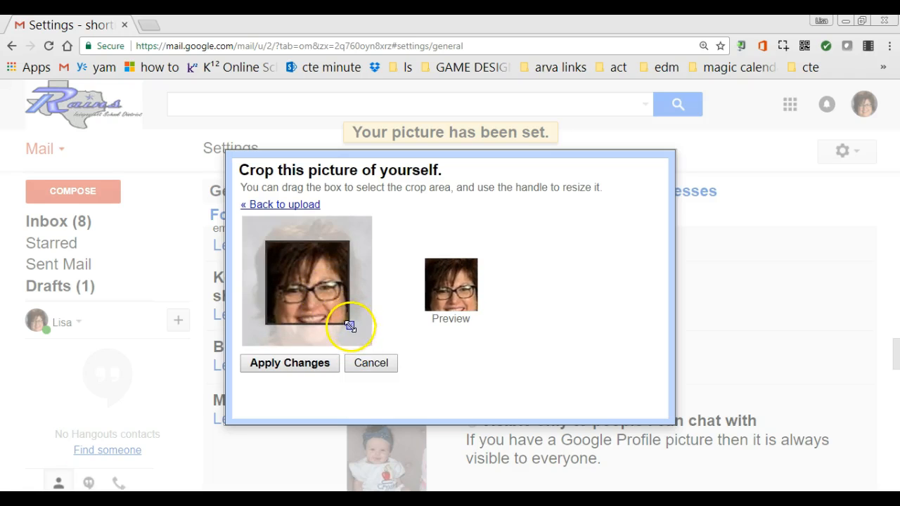
drag(354, 322, 378, 345)
mouse_move(335, 318)
mouse_down()
mouse_move(320, 308)
mouse_move(329, 322)
mouse_up()
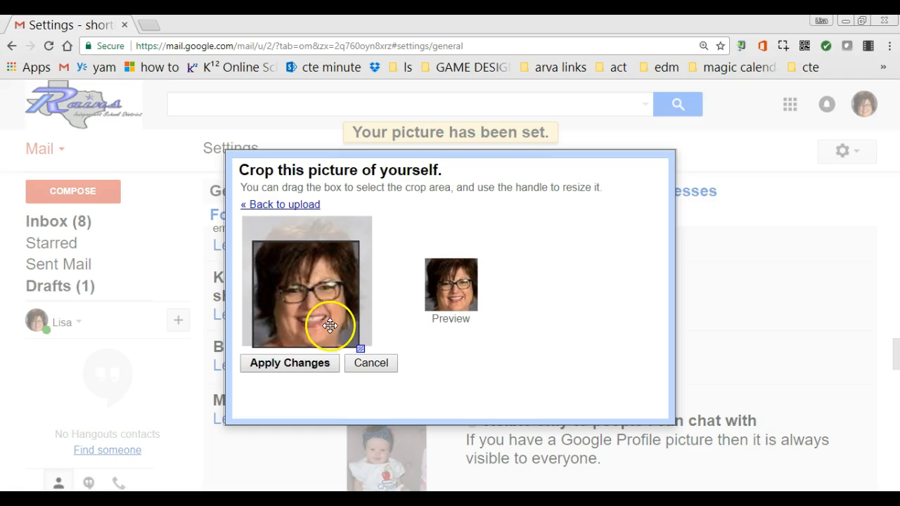
click(329, 364)
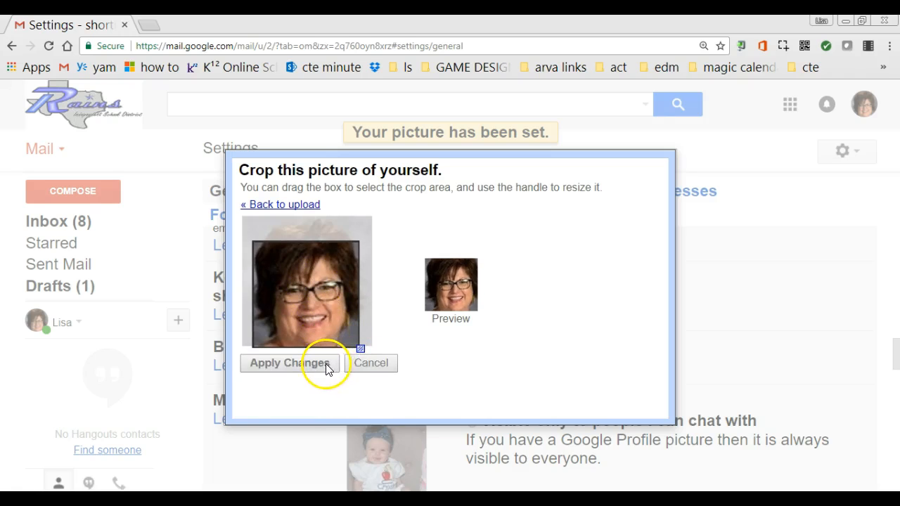
Step: Review the People Widget, Create contacts for auto-complete and Signature settings
scroll(548, 388, down, 2)
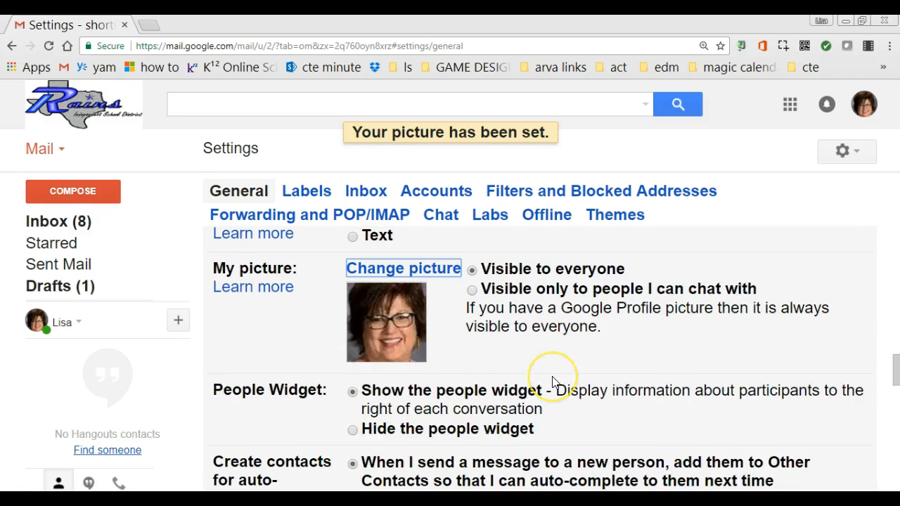
scroll(553, 382, down, 2)
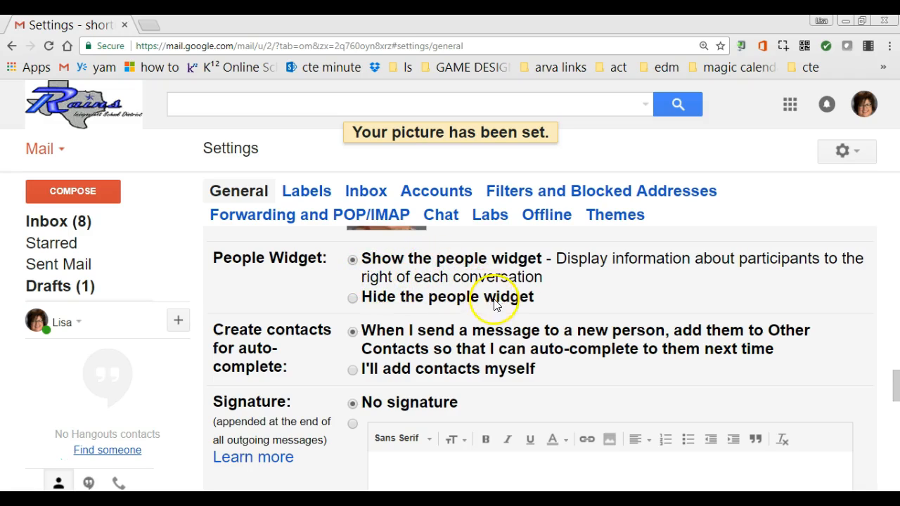
scroll(583, 305, down, 1)
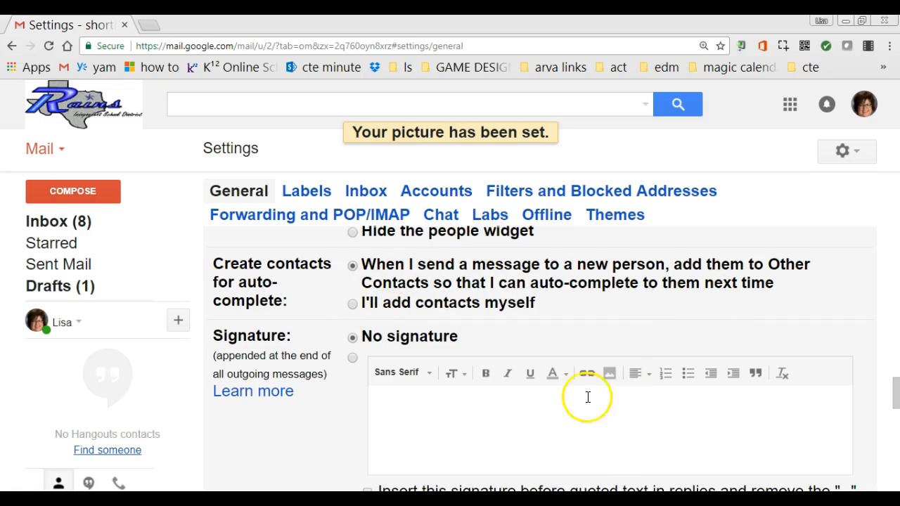
Step: Enable a custom signature for outgoing messages and enter the account owner's title and full name as its first line
scroll(560, 394, down, 2)
scroll(553, 395, up, 1)
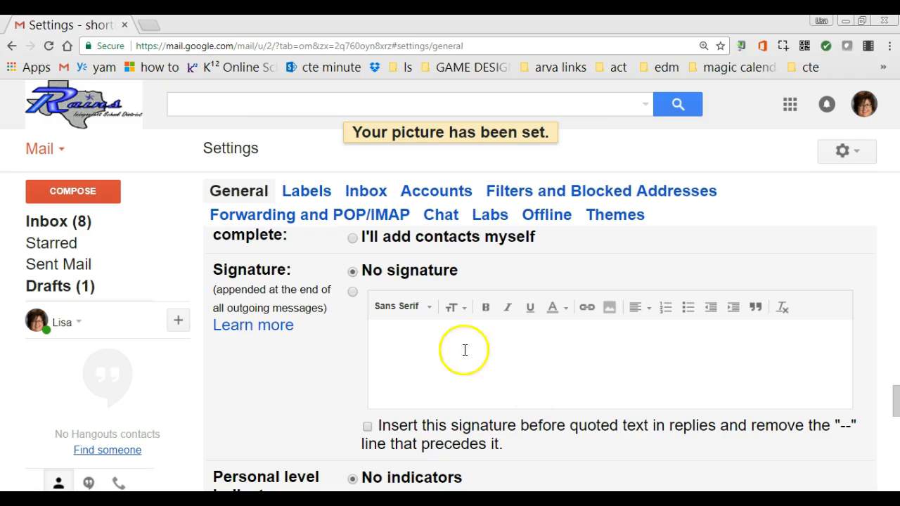
click(353, 293)
click(418, 345)
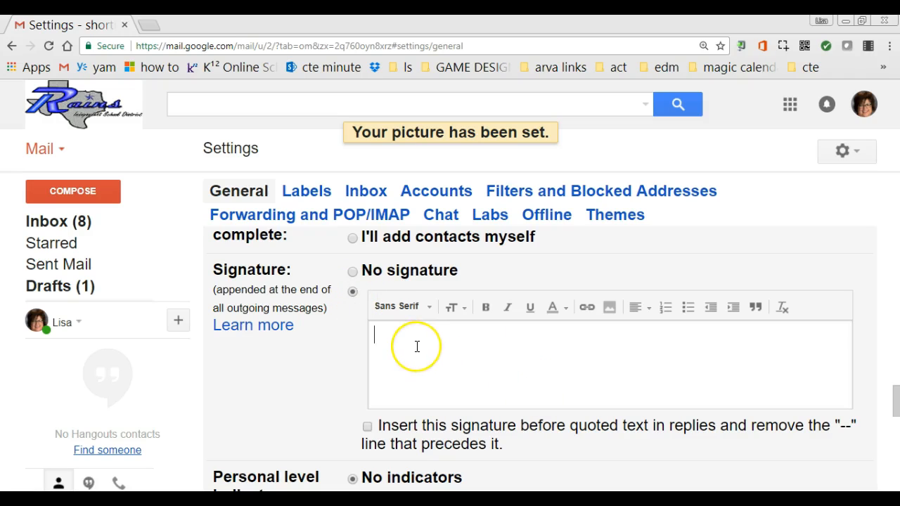
text(Mrs. Sho)
key(BackSpace)
key(BackSpace)
key(BackSpace)
text(List)
key(BackSpace)
key(BackSpace)
text(a Short)
key(Return)
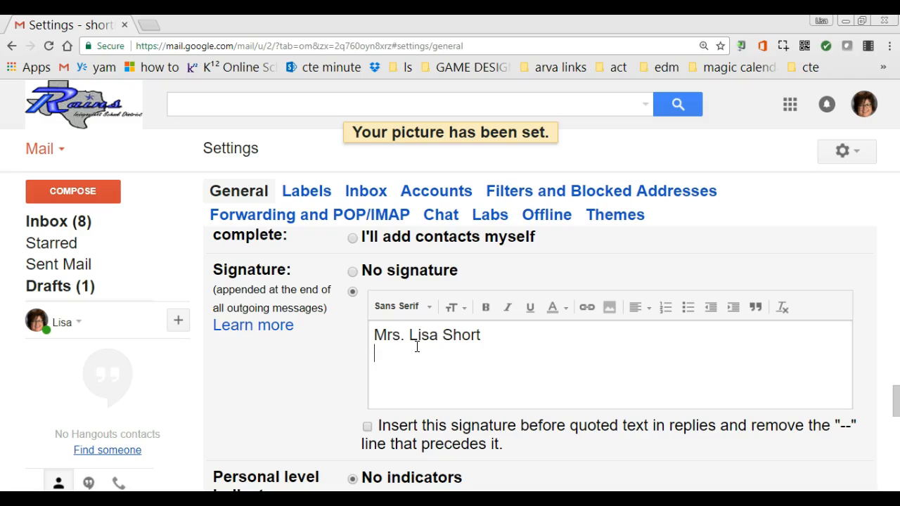
Step: Add the lines "grade level you teach", "school phone # ext" and "Conference Time" beneath the name in the signature
text(grade level you)
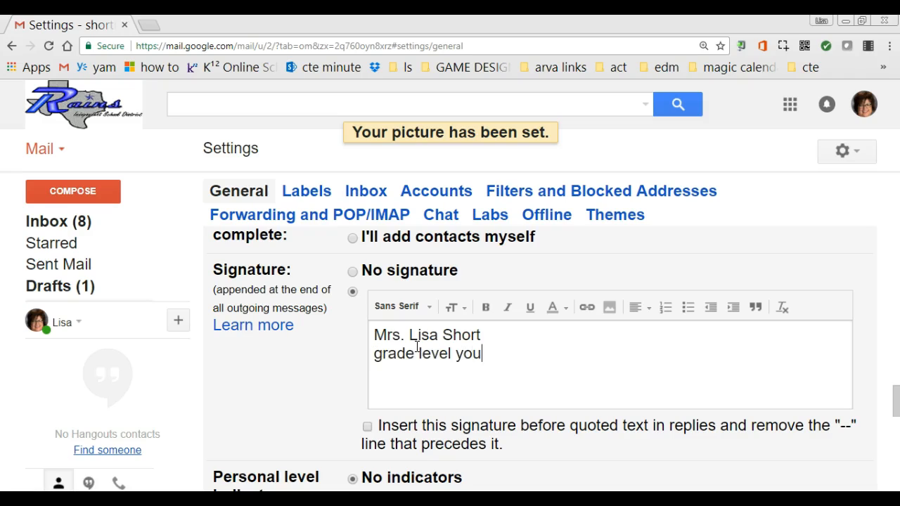
text( teach)
key(Return)
text(school phone )
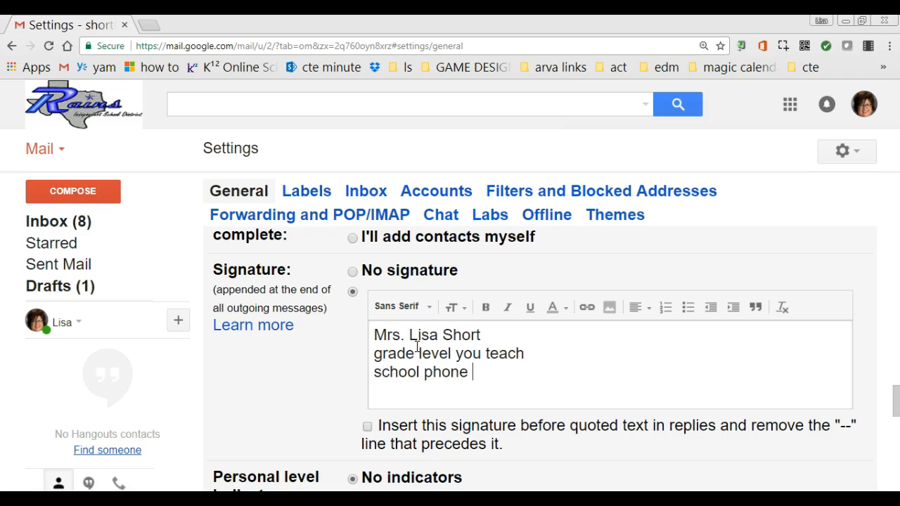
text(# ext)
key(Return)
text(Conferne)
key(BackSpace)
key(BackSpace)
text(ence Time)
key(Return)
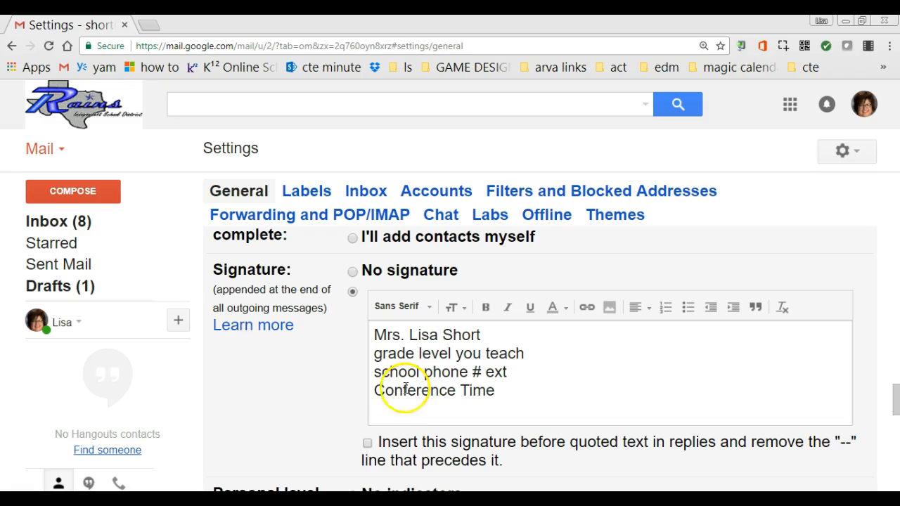
Step: Enable inserting the signature before quoted text in replies and removing the "--" line that precedes it
click(367, 443)
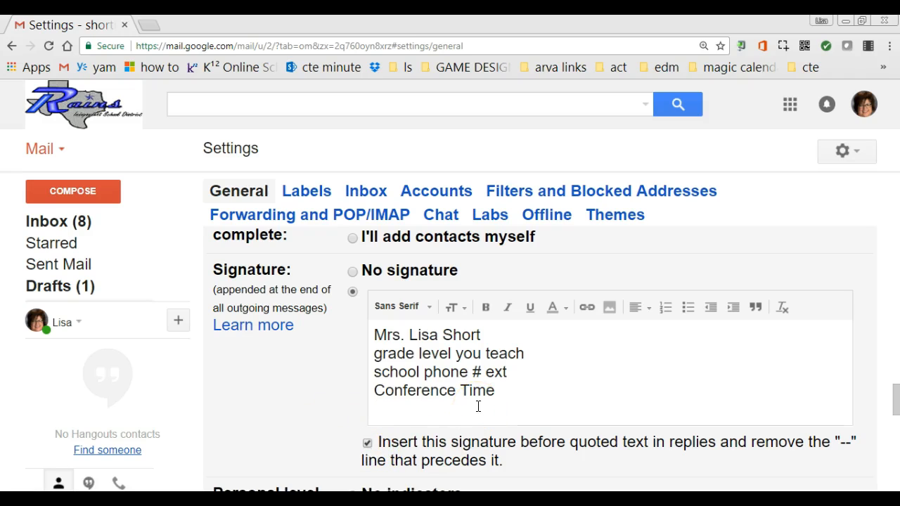
scroll(478, 406, down, 2)
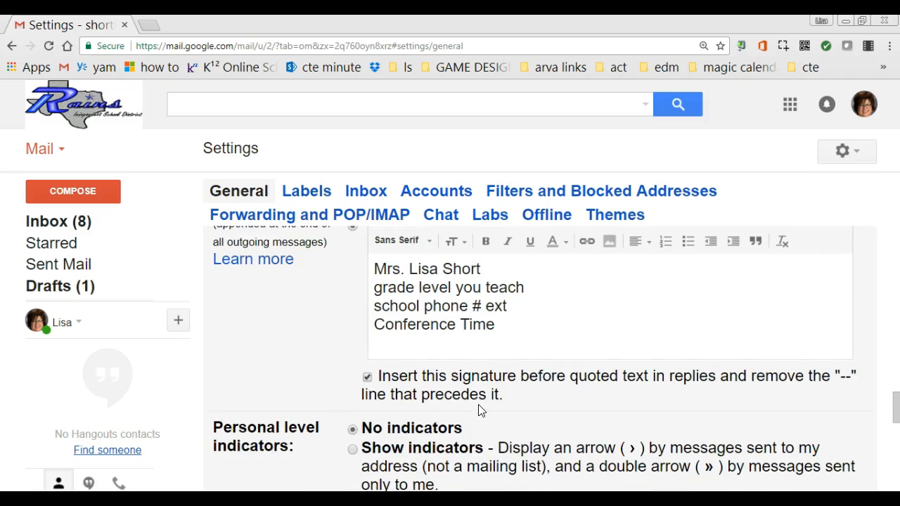
scroll(481, 411, down, 1)
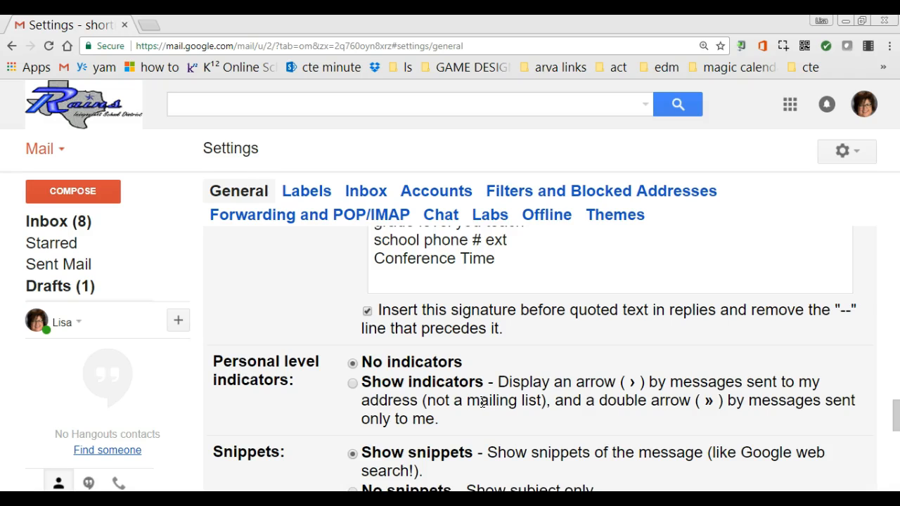
scroll(481, 401, up, 3)
click(507, 388)
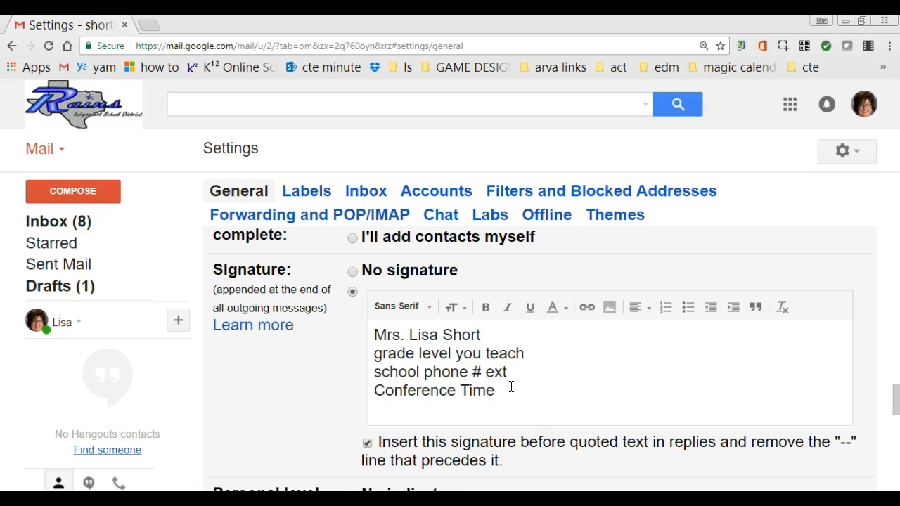
scroll(511, 388, down, 3)
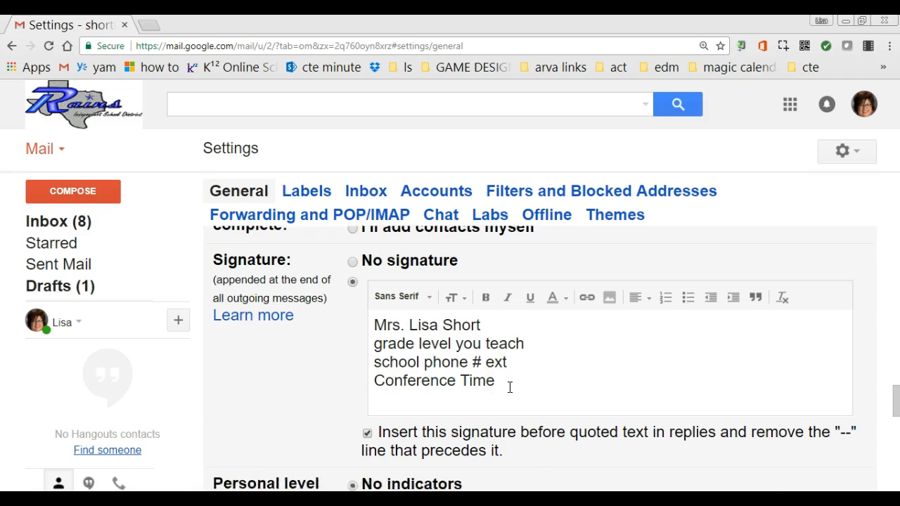
click(492, 387)
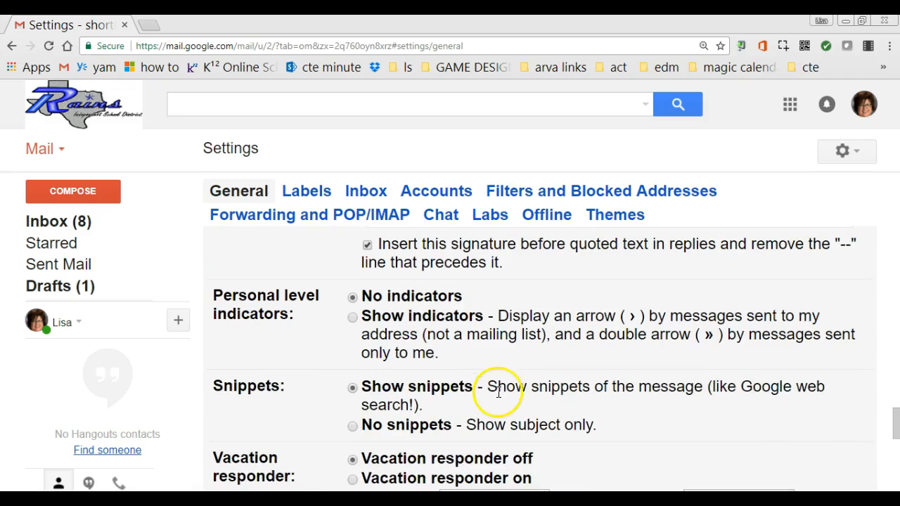
Step: Turn on the vacation responder, leaving its subject and message blank, and try to save the settings
scroll(492, 389, down, 1)
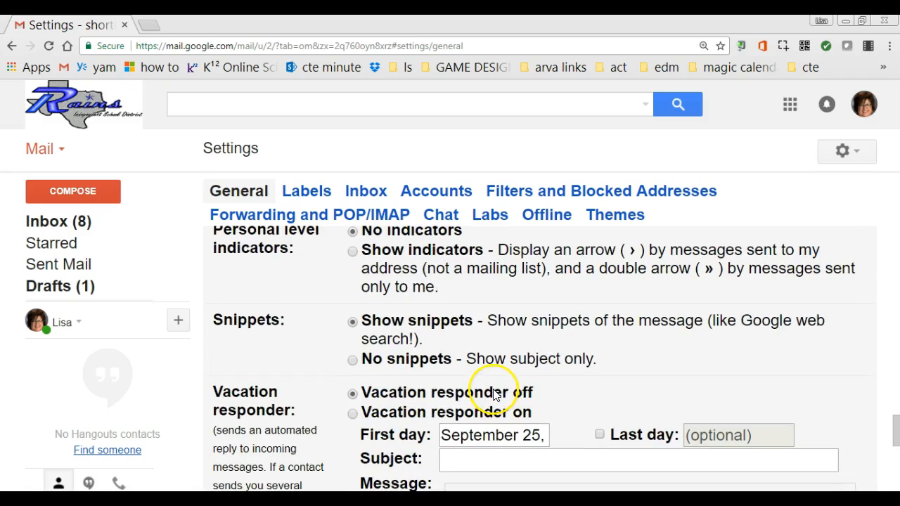
scroll(478, 303, down, 1)
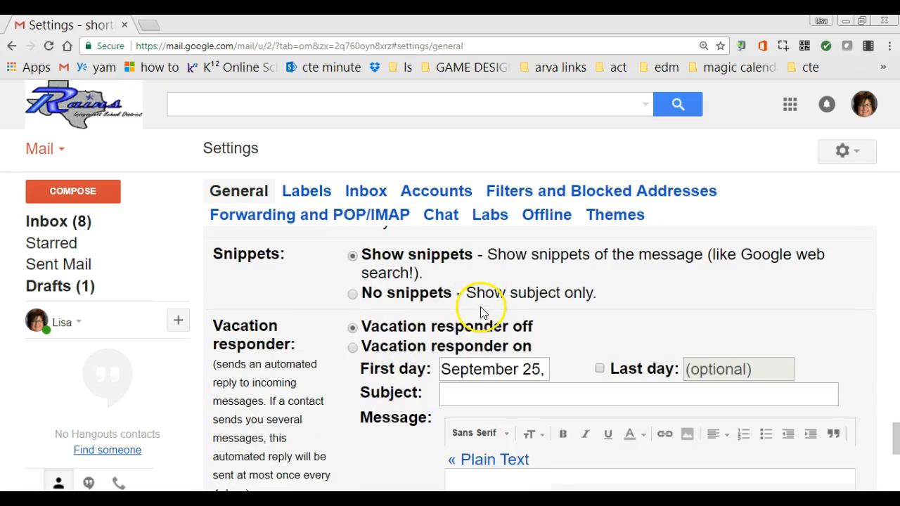
click(354, 349)
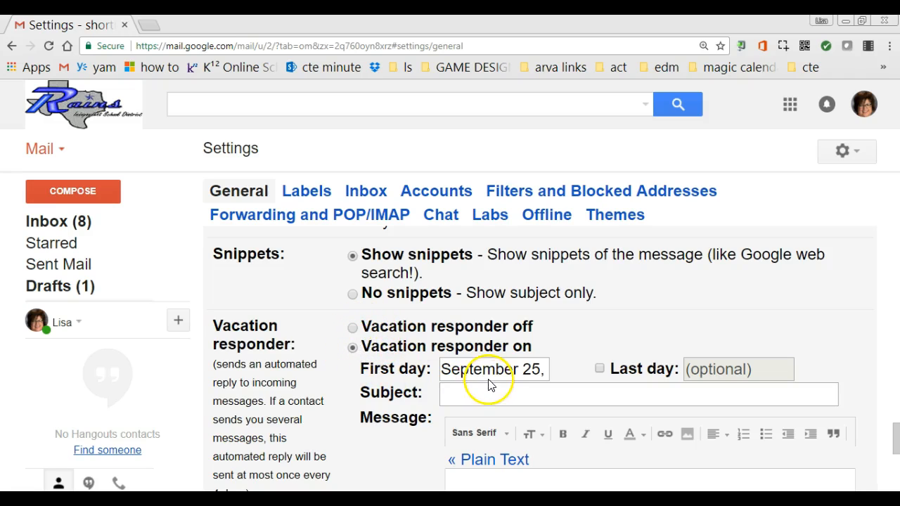
click(612, 409)
scroll(610, 415, down, 1)
click(508, 429)
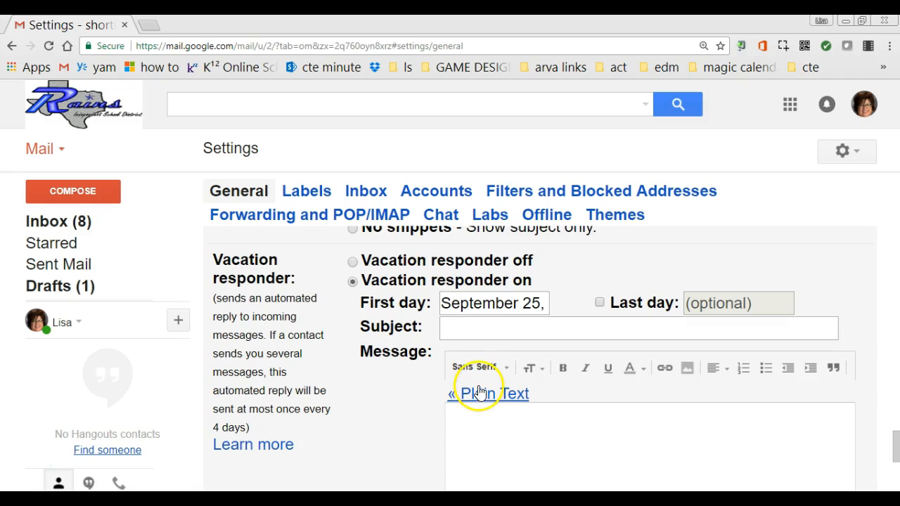
scroll(516, 443, down, 1)
scroll(516, 444, down, 2)
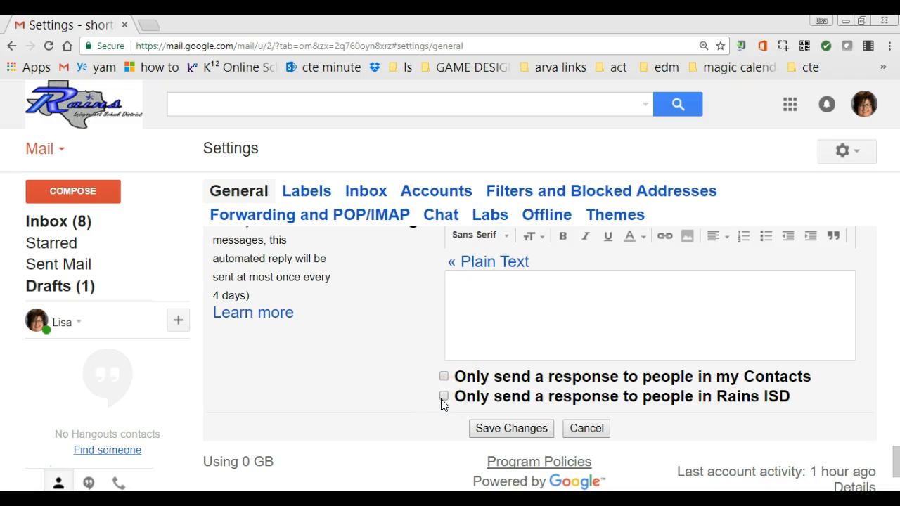
click(500, 435)
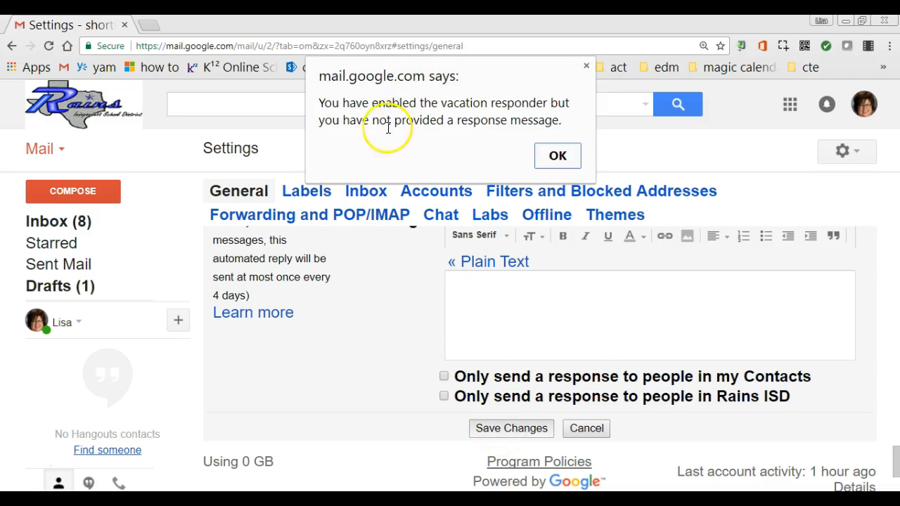
click(558, 157)
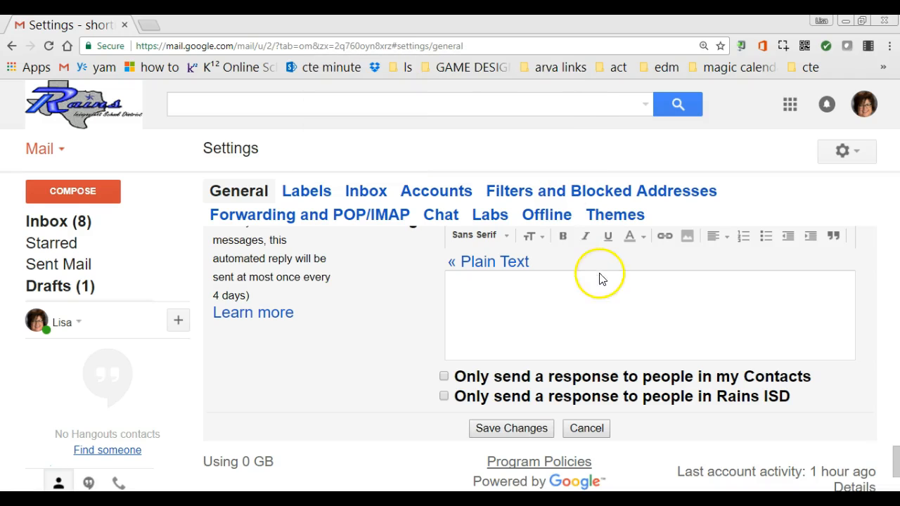
Step: Turn the vacation responder off and save the General settings changes
scroll(589, 281, up, 3)
scroll(588, 299, up, 1)
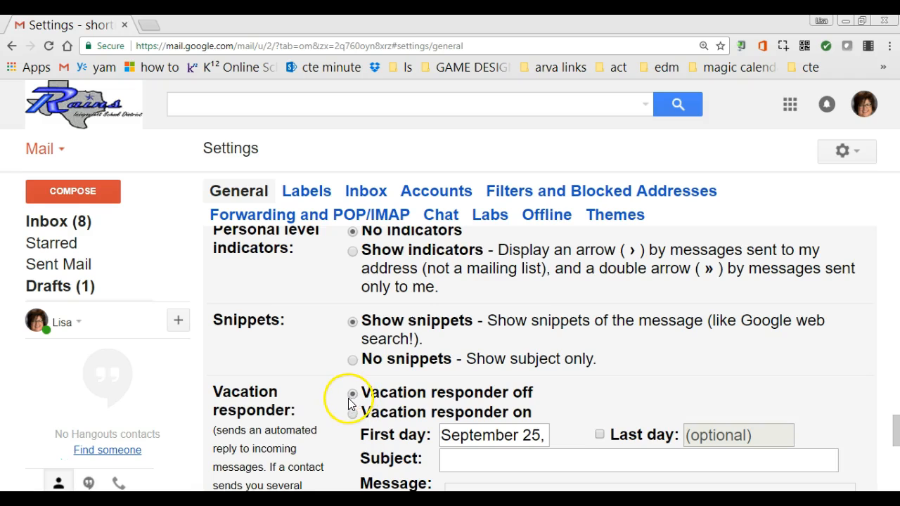
scroll(345, 390, up, 3)
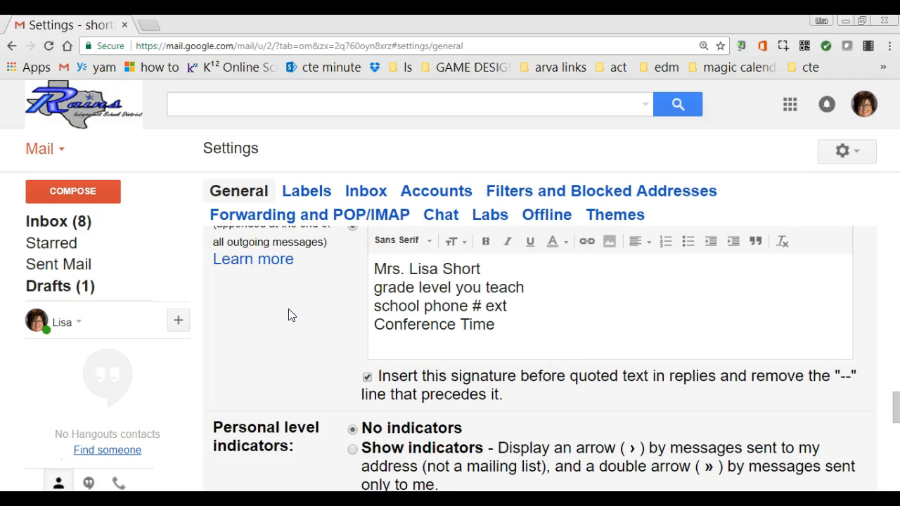
scroll(291, 315, down, 8)
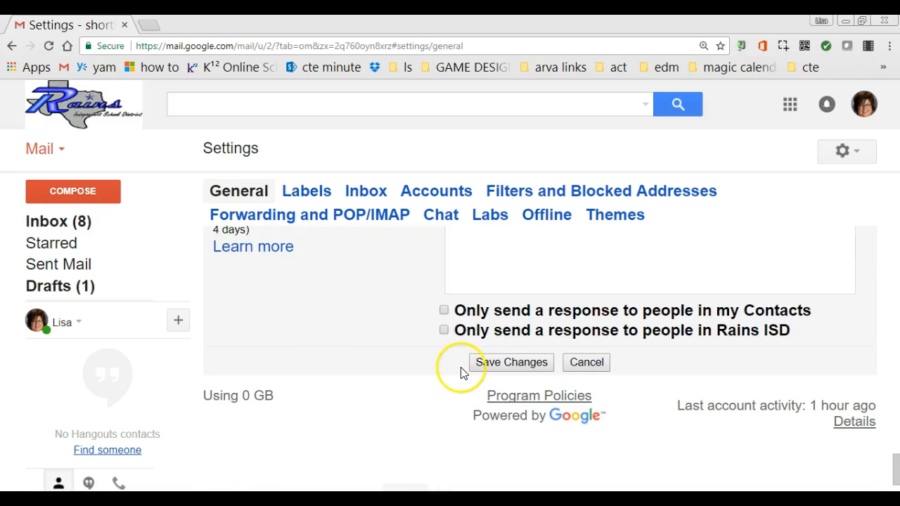
click(499, 362)
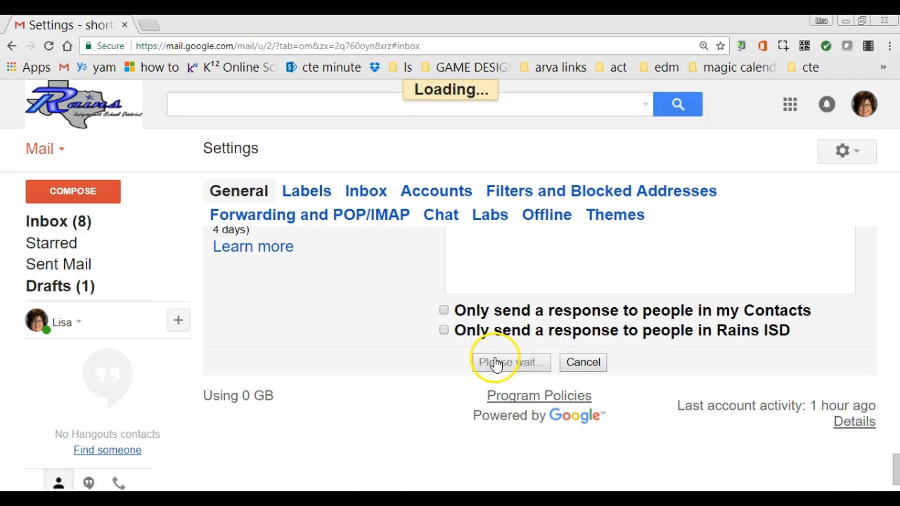